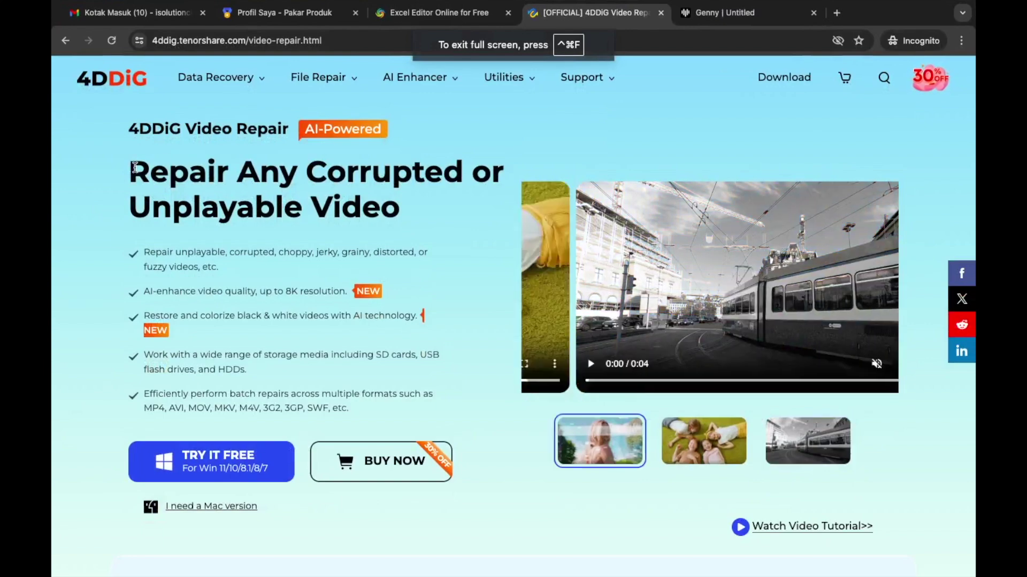
- Highlight the product page headline and the feature bullets on 8K enhancement and colorizing videos
{"action": "mouse_move", "coordinate": [139, 169]}
{"action": "left_mouse_down"}
{"action": "mouse_move", "coordinate": [342, 209]}
{"action": "mouse_move", "coordinate": [400, 206]}
{"action": "left_mouse_up"}
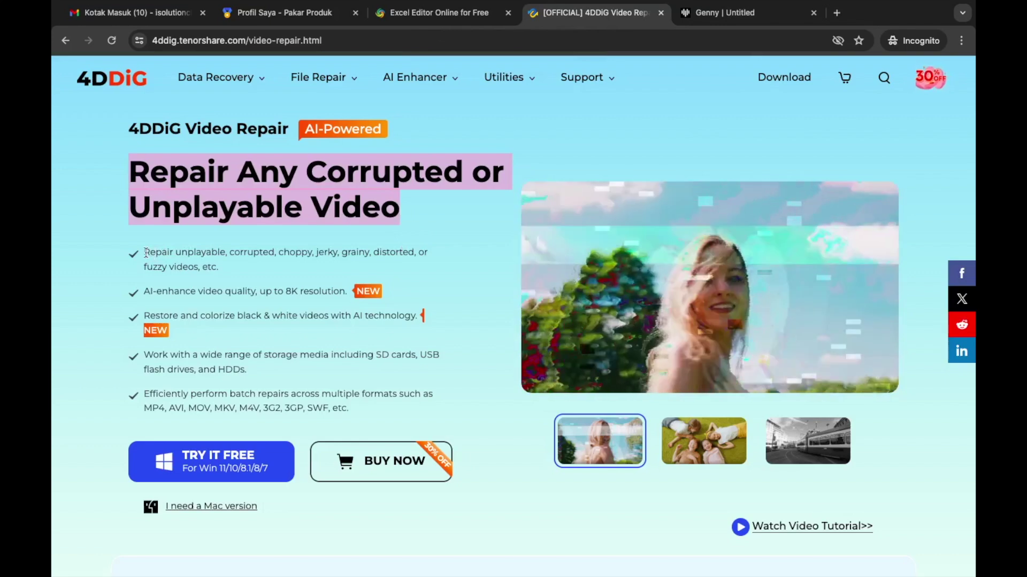
{"action": "mouse_move", "coordinate": [143, 252]}
{"action": "left_mouse_down"}
{"action": "mouse_move", "coordinate": [195, 253]}
{"action": "mouse_move", "coordinate": [223, 266]}
{"action": "left_mouse_up"}
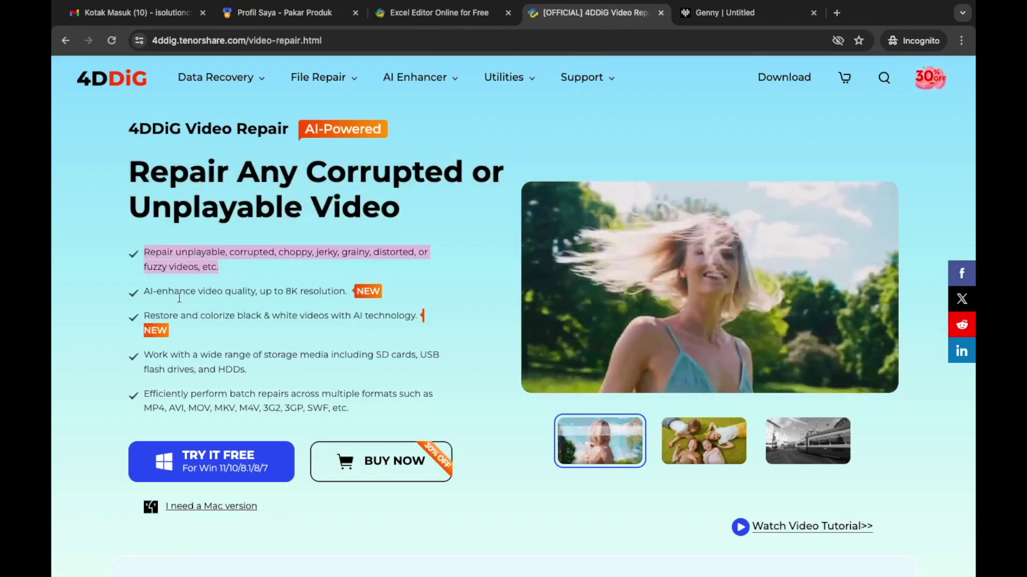
{"action": "left_click", "coordinate": [145, 292]}
{"action": "left_click_drag", "start_coordinate": [144, 292], "coordinate": [348, 296]}
{"action": "left_click_drag", "start_coordinate": [150, 315], "coordinate": [180, 338]}
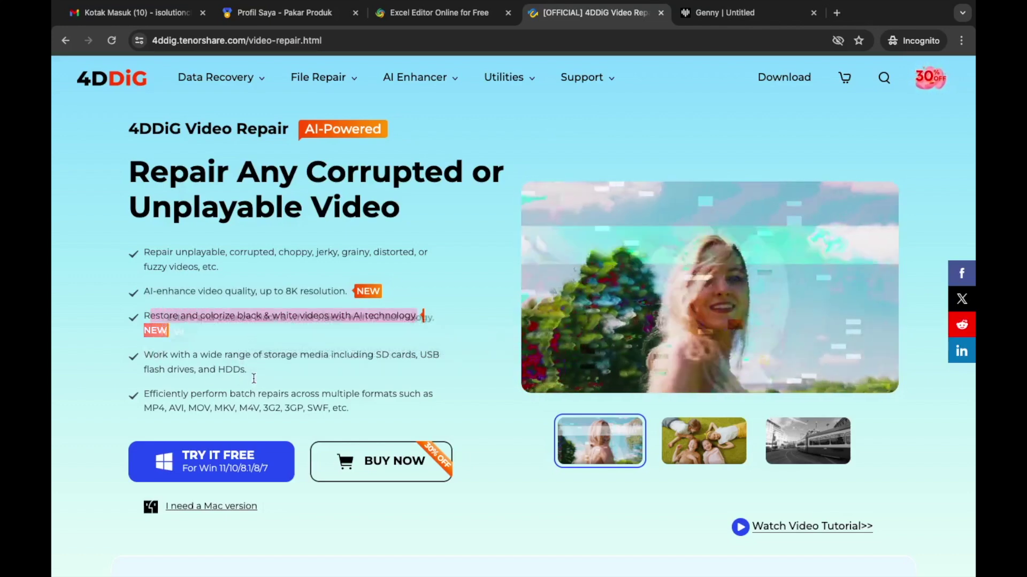
{"action": "left_click", "coordinate": [250, 378]}
- Scroll down the page and expand the Start Repairing Videos and Preview and Export Videos steps
{"action": "scroll", "coordinate": [225, 399], "scroll_direction": "down", "scroll_amount": 8}
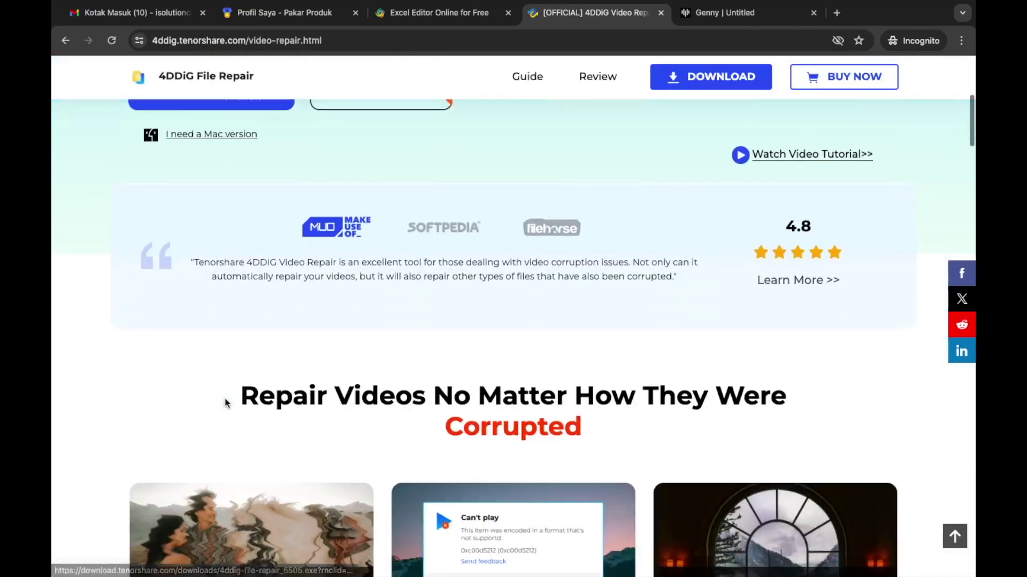
{"action": "scroll", "coordinate": [396, 389], "scroll_direction": "down", "scroll_amount": 3}
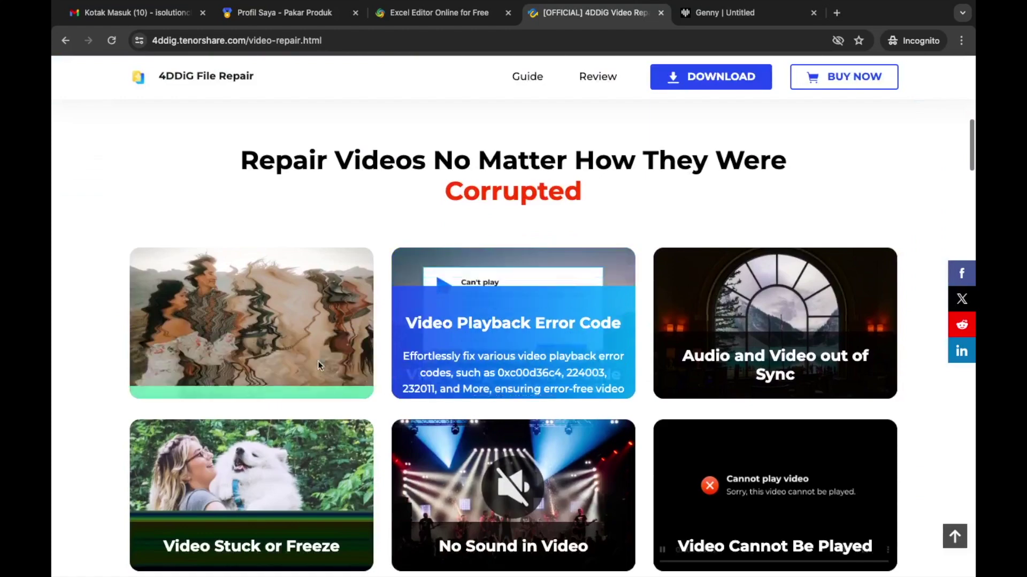
{"action": "scroll", "coordinate": [749, 351], "scroll_direction": "down", "scroll_amount": 2}
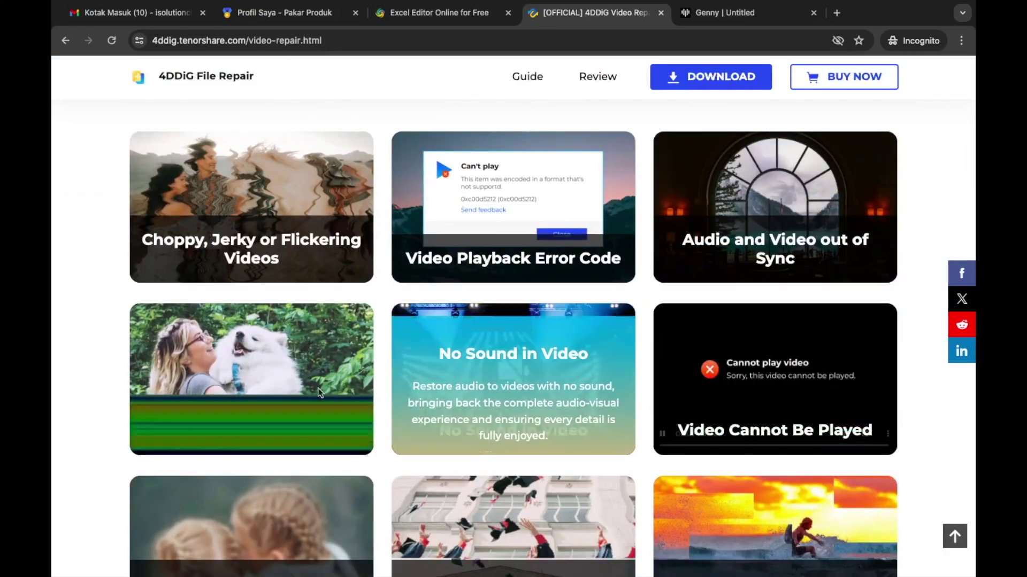
{"action": "scroll", "coordinate": [467, 421], "scroll_direction": "down", "scroll_amount": 3}
{"action": "scroll", "coordinate": [750, 417], "scroll_direction": "down", "scroll_amount": 12}
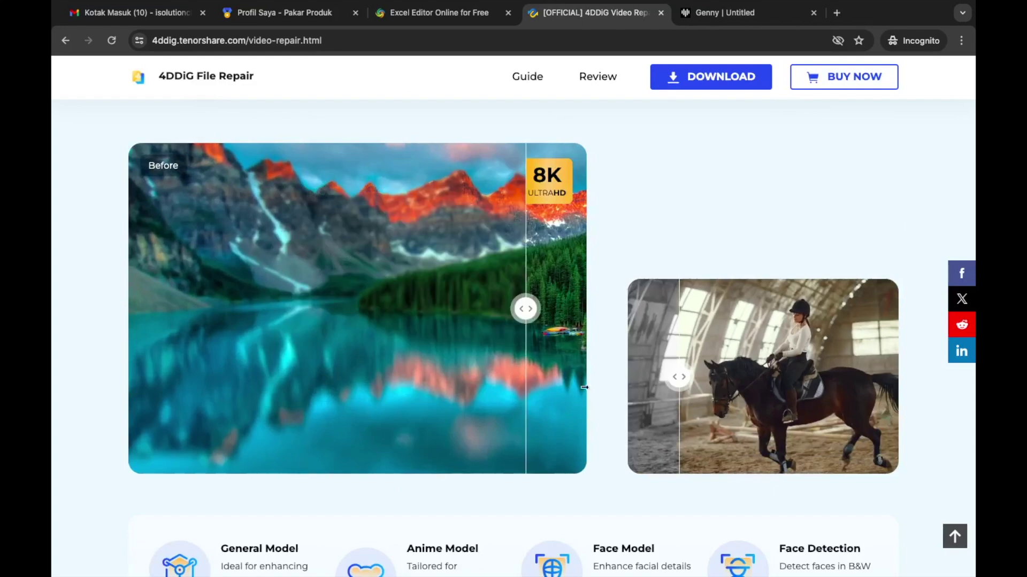
{"action": "scroll", "coordinate": [709, 387], "scroll_direction": "down", "scroll_amount": 3}
{"action": "scroll", "coordinate": [707, 386], "scroll_direction": "down", "scroll_amount": 8}
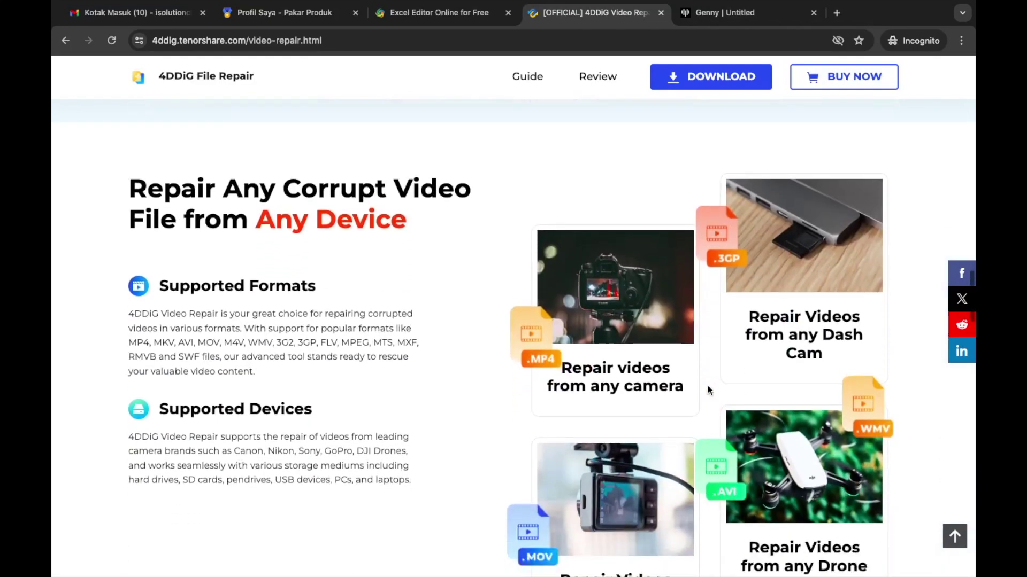
{"action": "scroll", "coordinate": [354, 166], "scroll_direction": "down", "scroll_amount": 12}
{"action": "scroll", "coordinate": [355, 165], "scroll_direction": "down", "scroll_amount": 6}
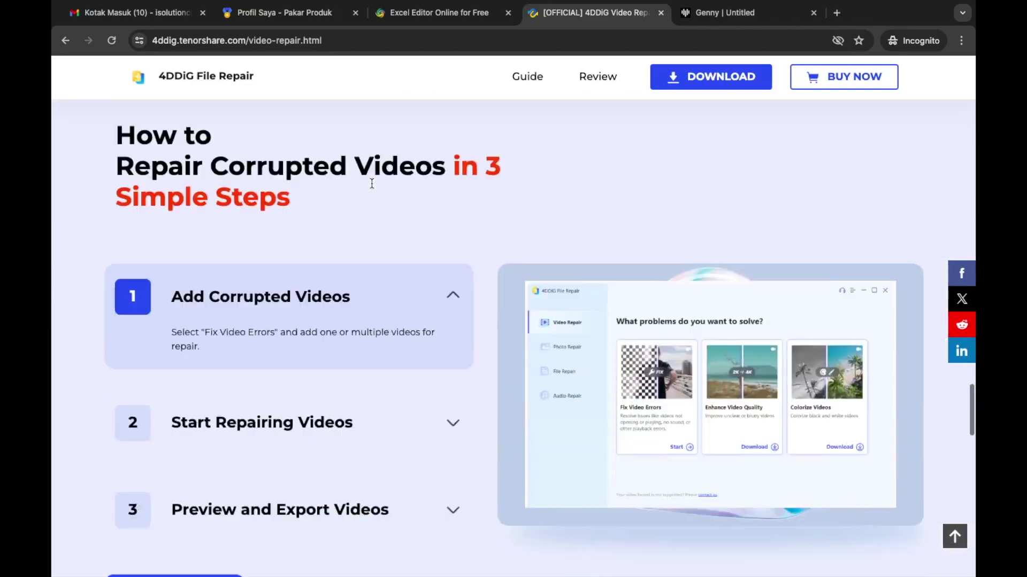
{"action": "left_click", "coordinate": [250, 354]}
{"action": "left_click", "coordinate": [269, 489]}
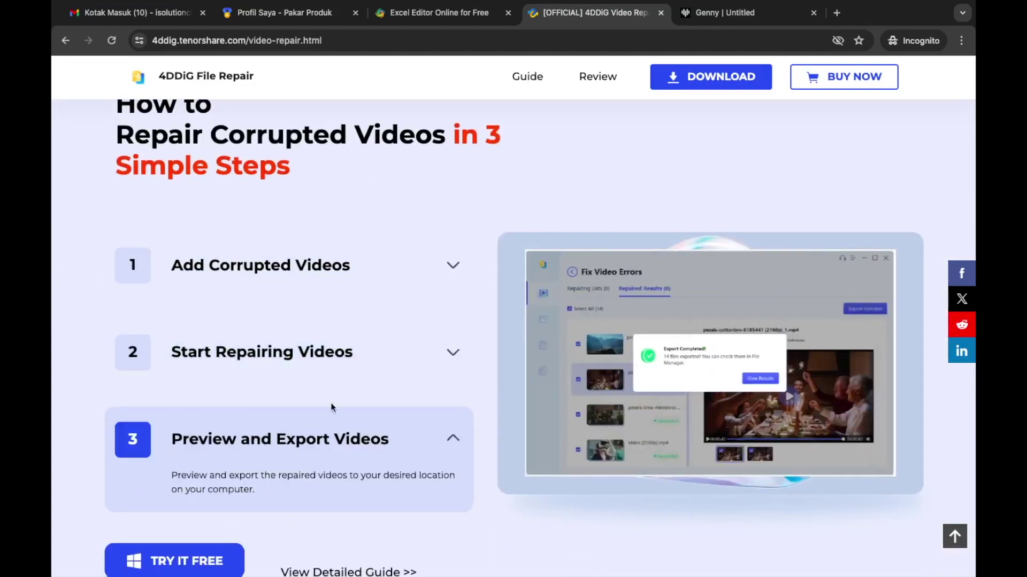
{"action": "scroll", "coordinate": [309, 268], "scroll_direction": "down", "scroll_amount": 3}
{"action": "scroll", "coordinate": [353, 321], "scroll_direction": "up", "scroll_amount": 10}
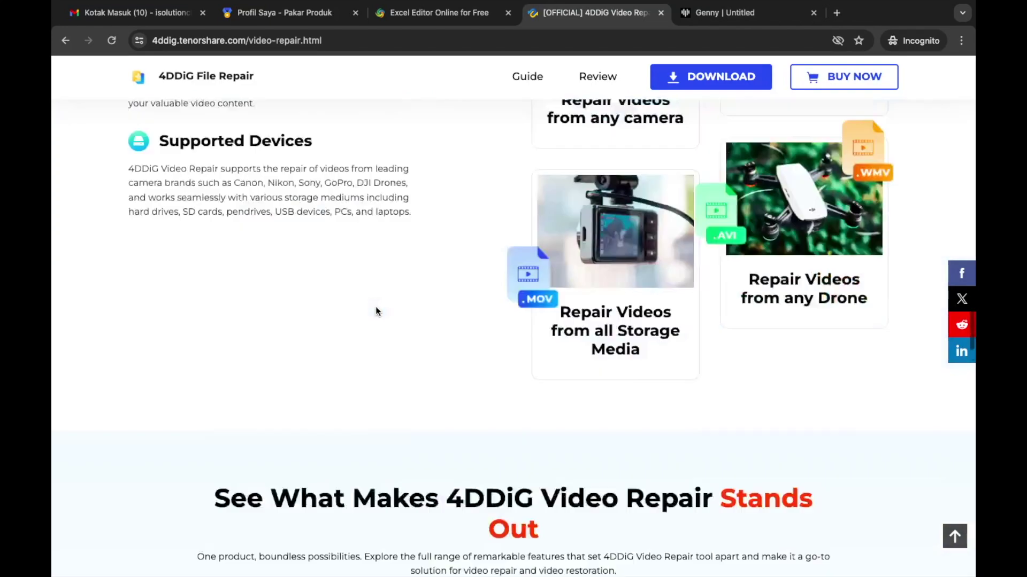
{"action": "scroll", "coordinate": [375, 307], "scroll_direction": "up", "scroll_amount": 15}
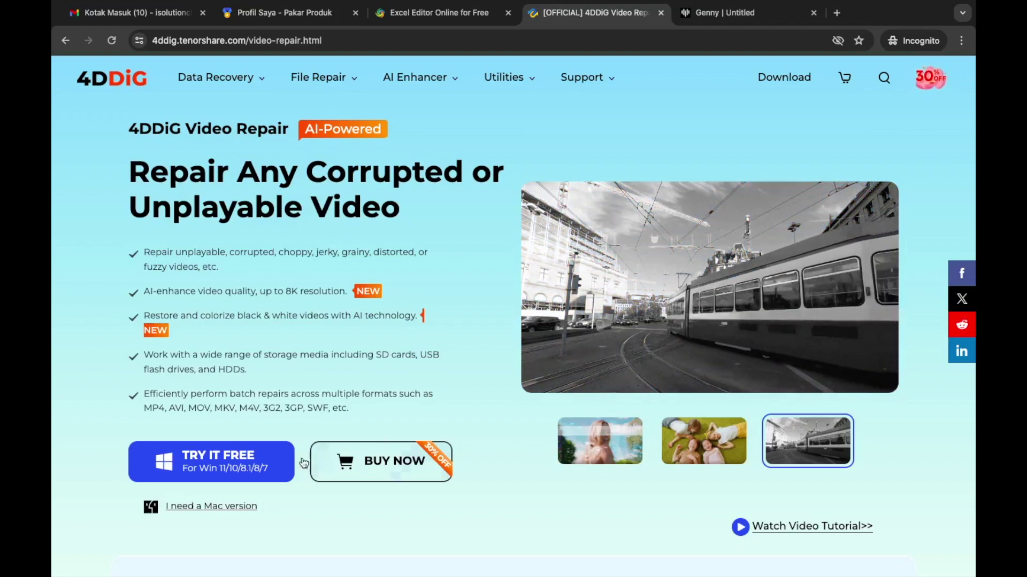
- Toggle the page between Mac and Windows versions, then browse the photo, file and audio repair sections
{"action": "left_click", "coordinate": [233, 508]}
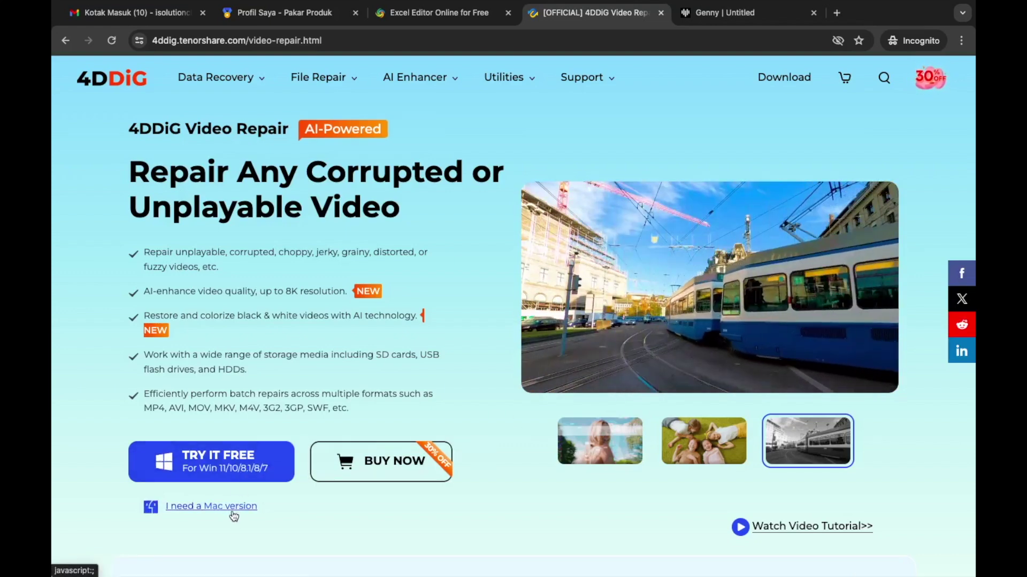
{"action": "left_click", "coordinate": [234, 510]}
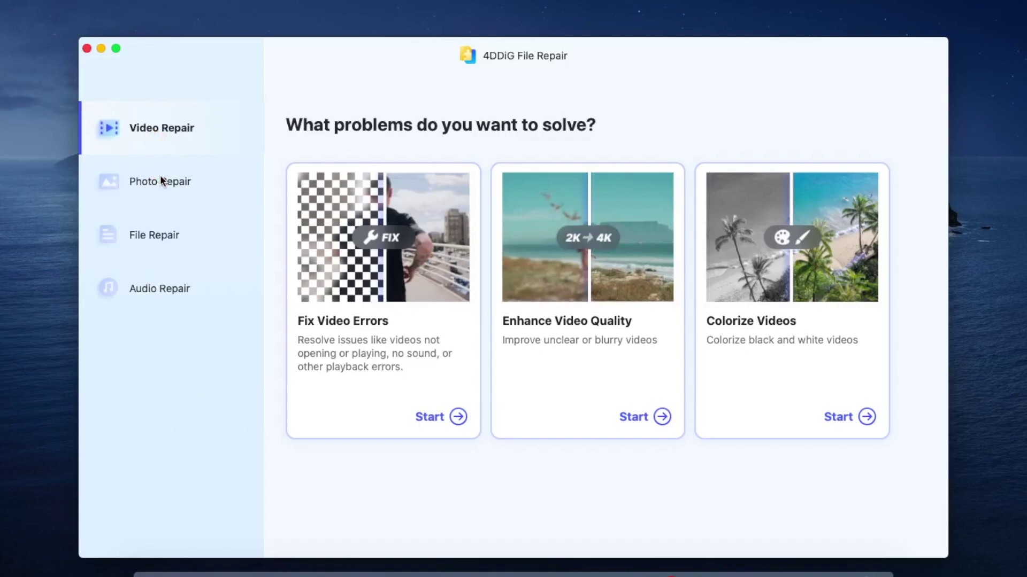
{"action": "left_click", "coordinate": [161, 177]}
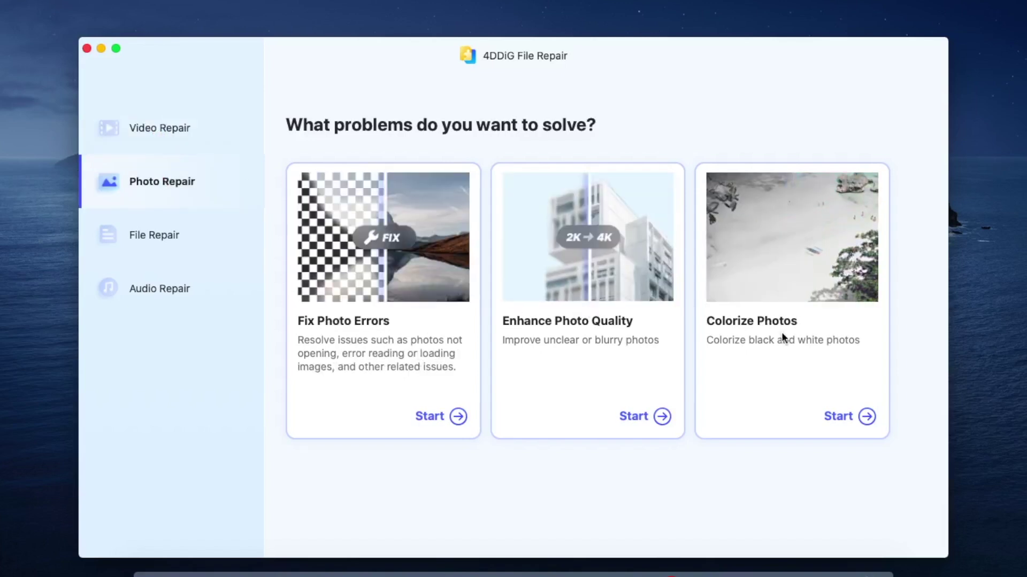
{"action": "left_click", "coordinate": [196, 249]}
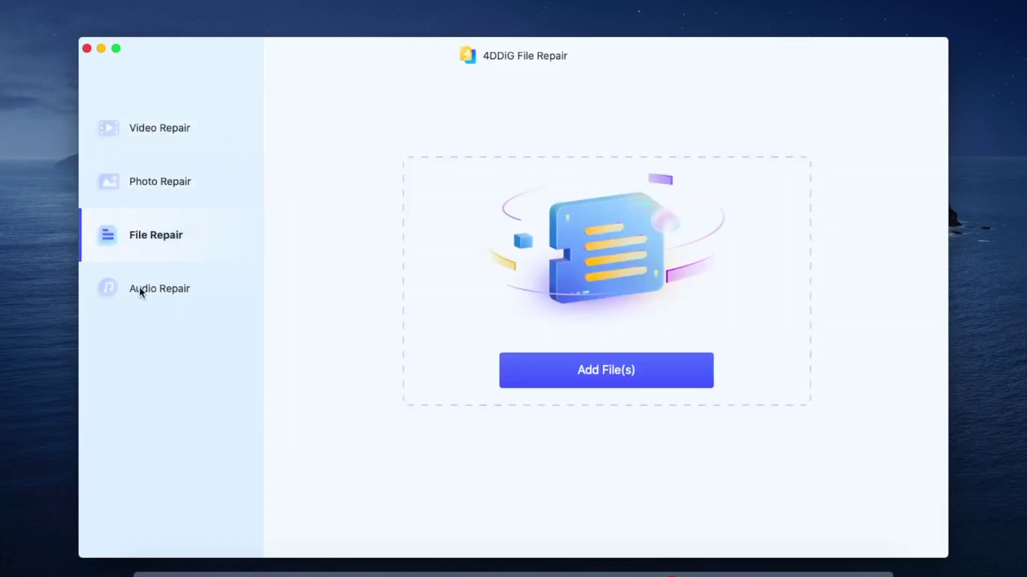
{"action": "left_click", "coordinate": [171, 278]}
{"action": "left_click", "coordinate": [158, 133]}
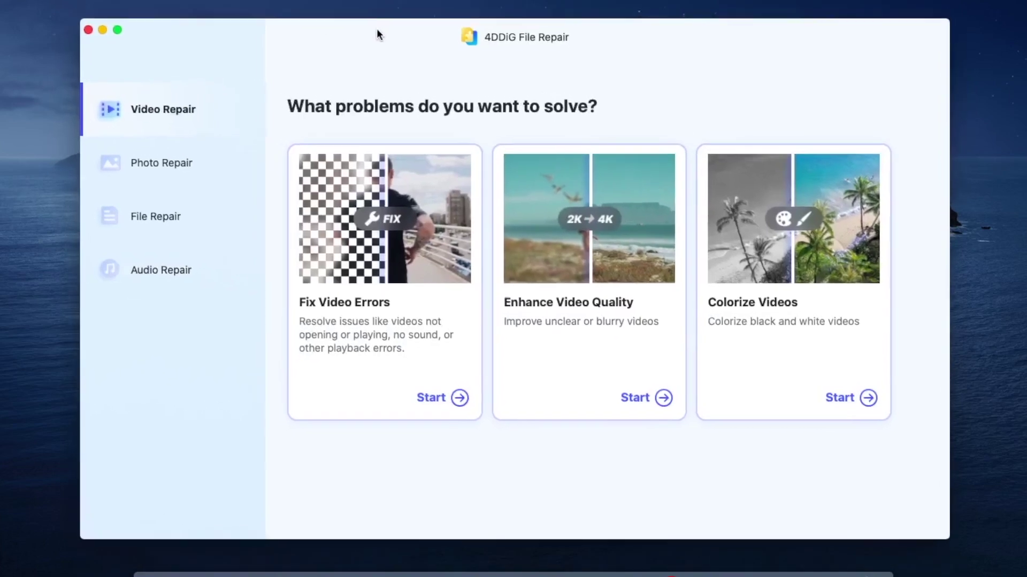
- In Finder's Movies folder, try to play the Apple ID sign-out .mov, dismiss the error, and return to 4DDiG
{"action": "left_click", "coordinate": [155, 561]}
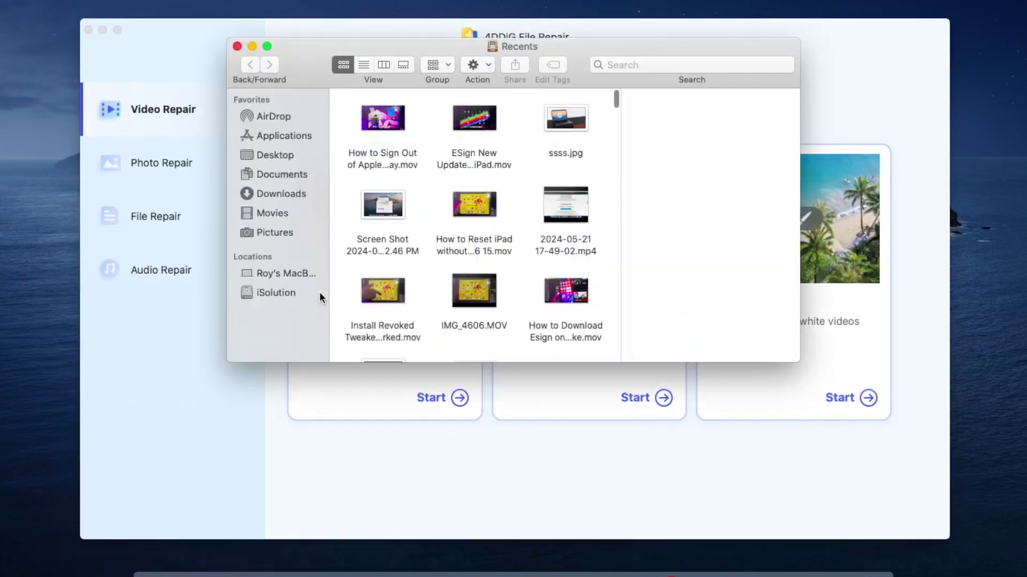
{"action": "left_click", "coordinate": [281, 214]}
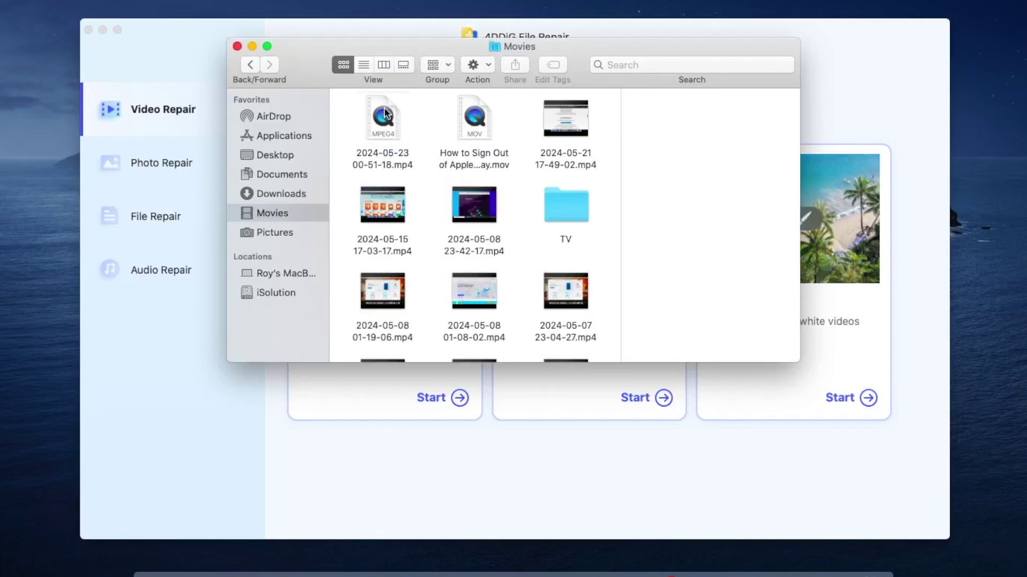
{"action": "left_click", "coordinate": [385, 111]}
{"action": "double_click", "coordinate": [467, 154]}
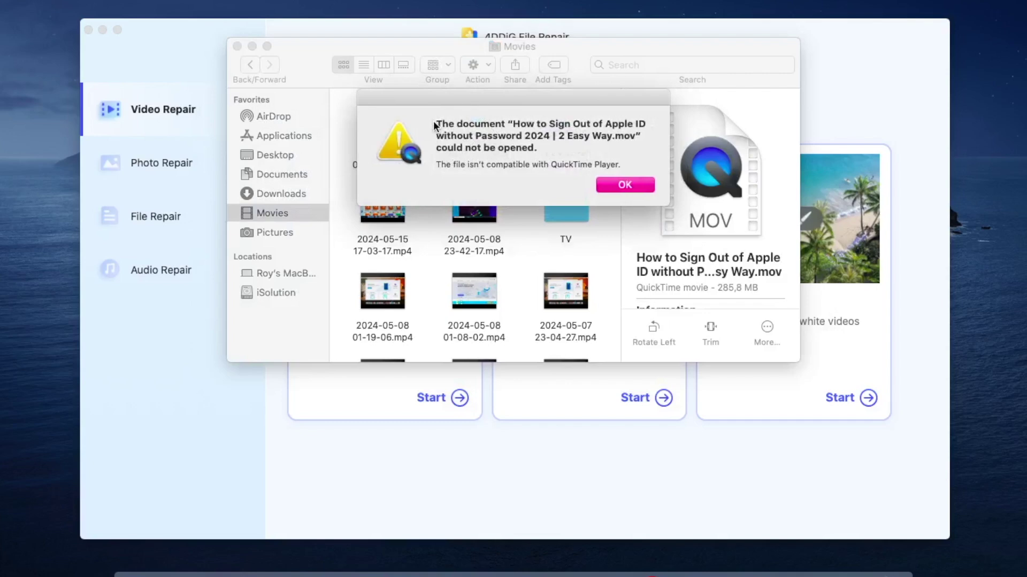
{"action": "left_click", "coordinate": [626, 188]}
{"action": "left_click_drag", "start_coordinate": [504, 44], "coordinate": [794, 43]}
{"action": "left_click", "coordinate": [490, 122]}
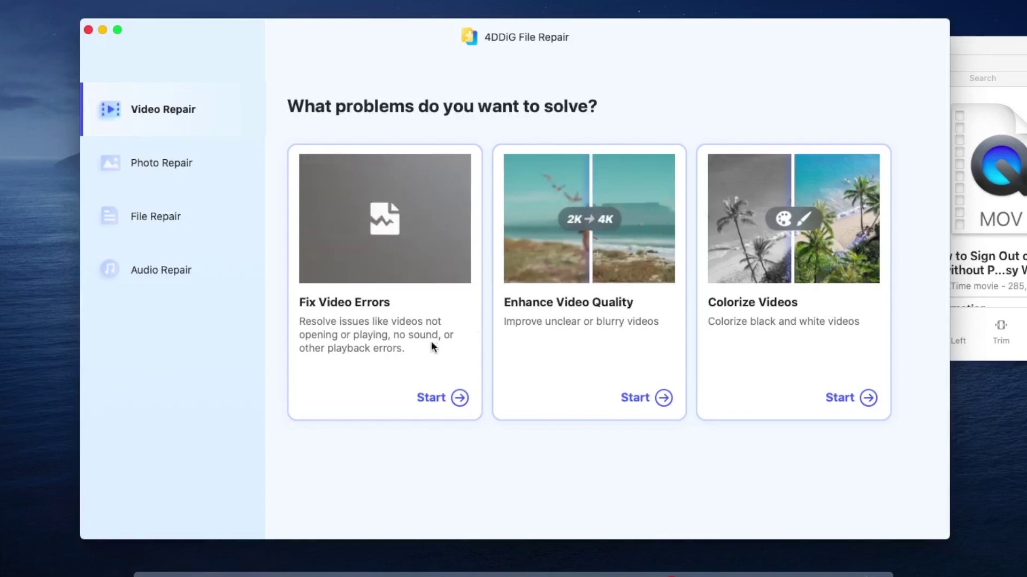
- Drag the Apple ID sign-out .mov from Movies into Fix Video Errors and run Repair
{"action": "left_click", "coordinate": [464, 364]}
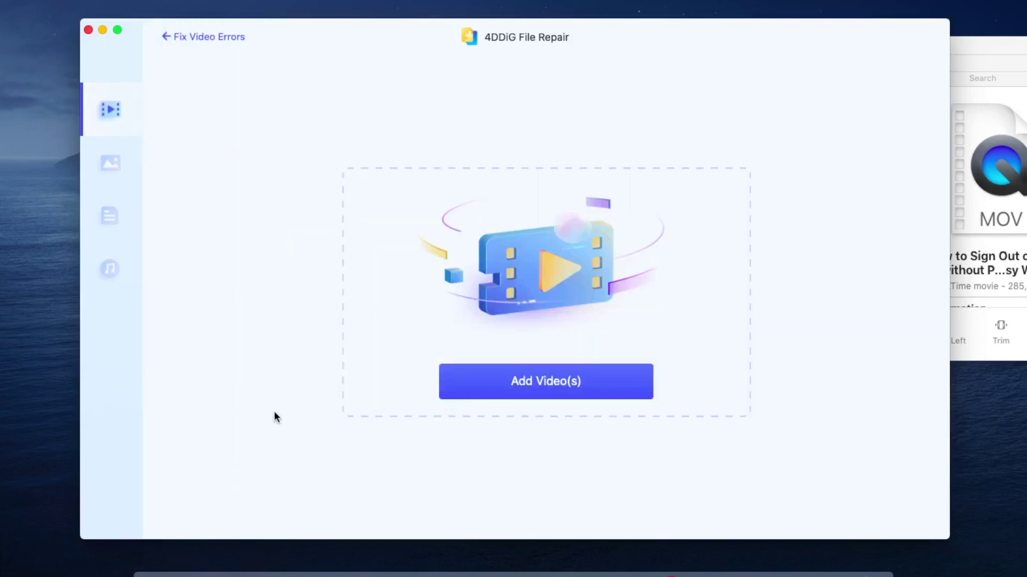
{"action": "left_click", "coordinate": [152, 572]}
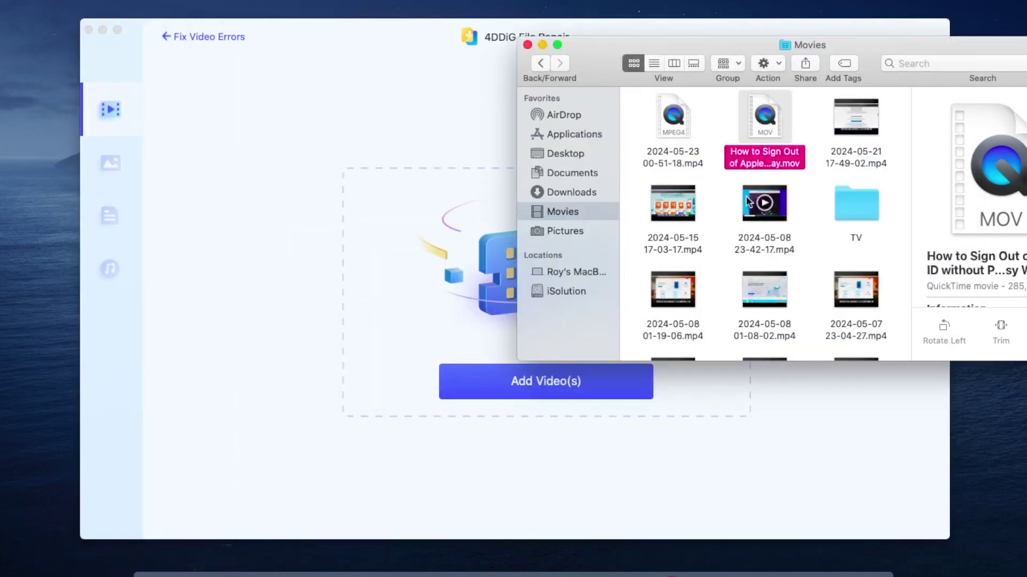
{"action": "mouse_move", "coordinate": [756, 133]}
{"action": "left_mouse_down"}
{"action": "mouse_move", "coordinate": [636, 208]}
{"action": "mouse_move", "coordinate": [383, 248]}
{"action": "left_mouse_up"}
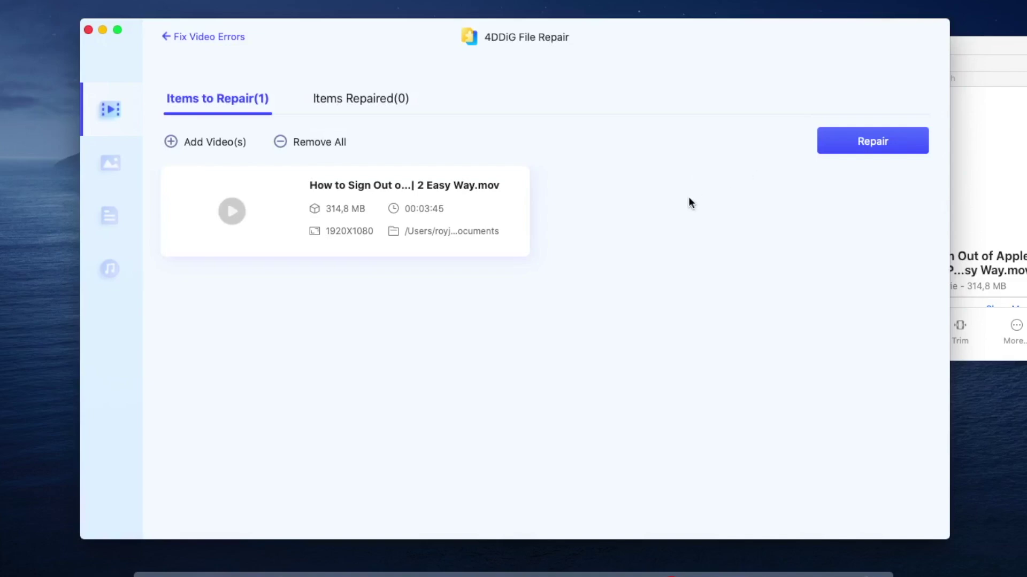
{"action": "left_click", "coordinate": [851, 155]}
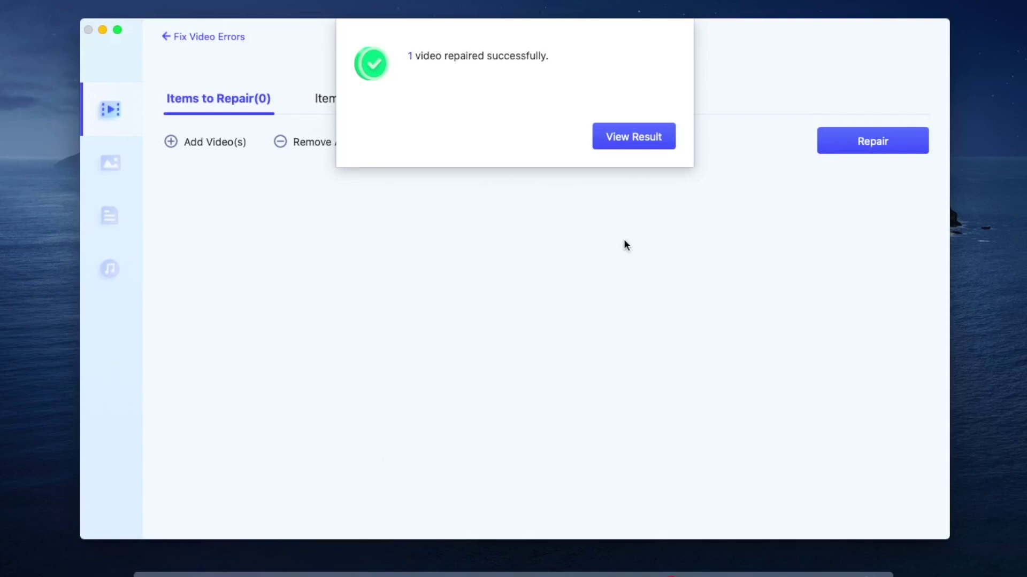
- Open View Result to see the repaired sign-out video playing in the Items Repaired preview
{"action": "left_click", "coordinate": [631, 147]}
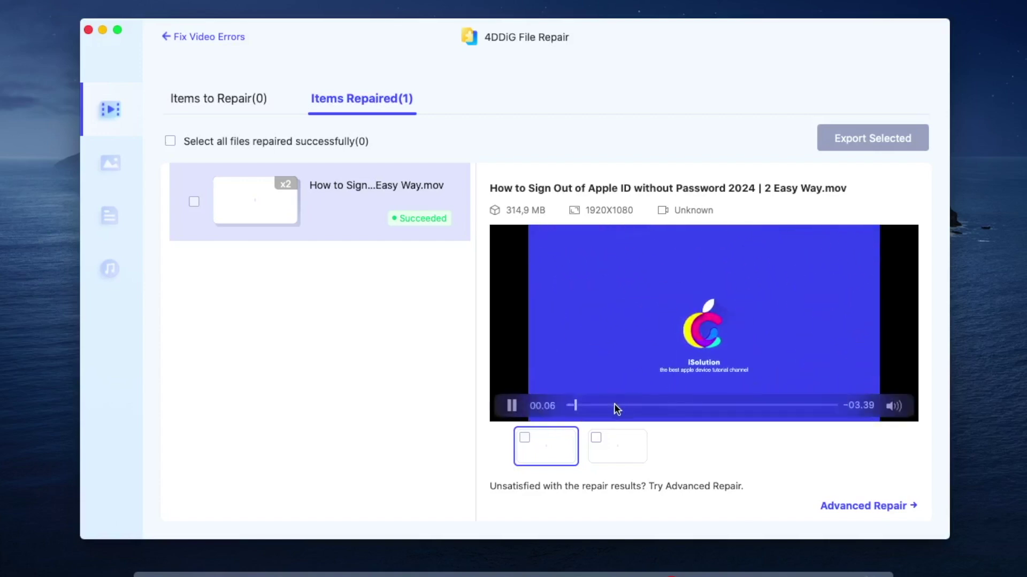
- Select the repaired sign-out video and export it to the Movies folder
{"action": "left_click", "coordinate": [615, 405]}
{"action": "left_click", "coordinate": [194, 201]}
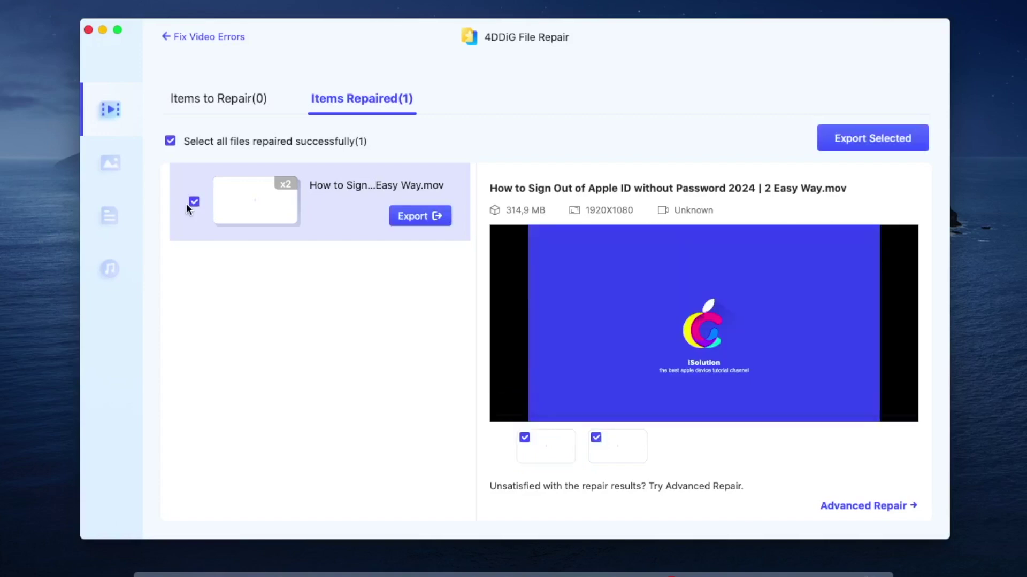
{"action": "left_click", "coordinate": [415, 214]}
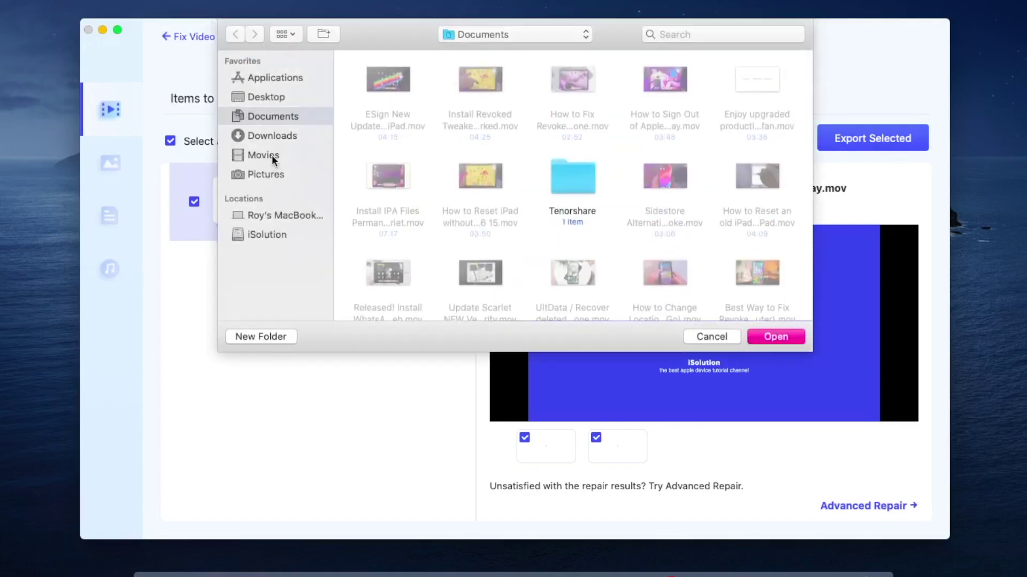
{"action": "left_click", "coordinate": [272, 156]}
{"action": "left_click", "coordinate": [771, 341]}
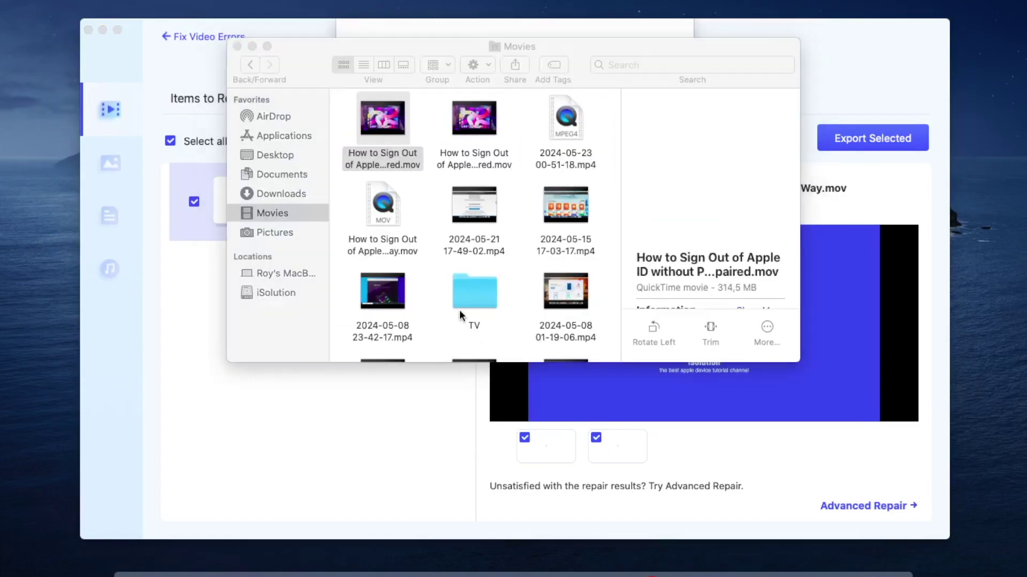
- Play the exported repaired video full-screen, skip ahead, then close it and the Finder window
{"action": "key", "text": "super+o"}
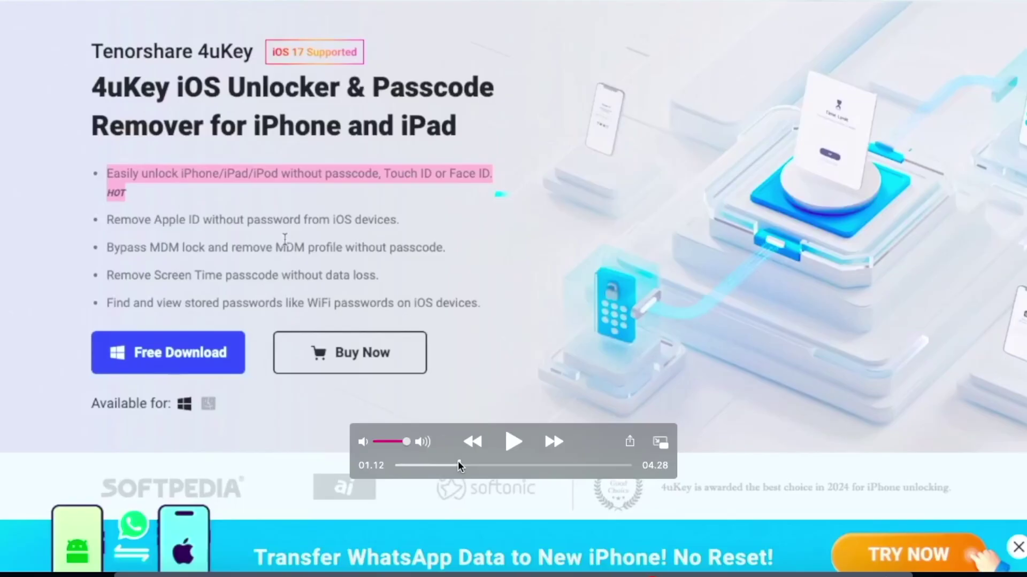
{"action": "left_click_drag", "start_coordinate": [458, 466], "coordinate": [415, 466]}
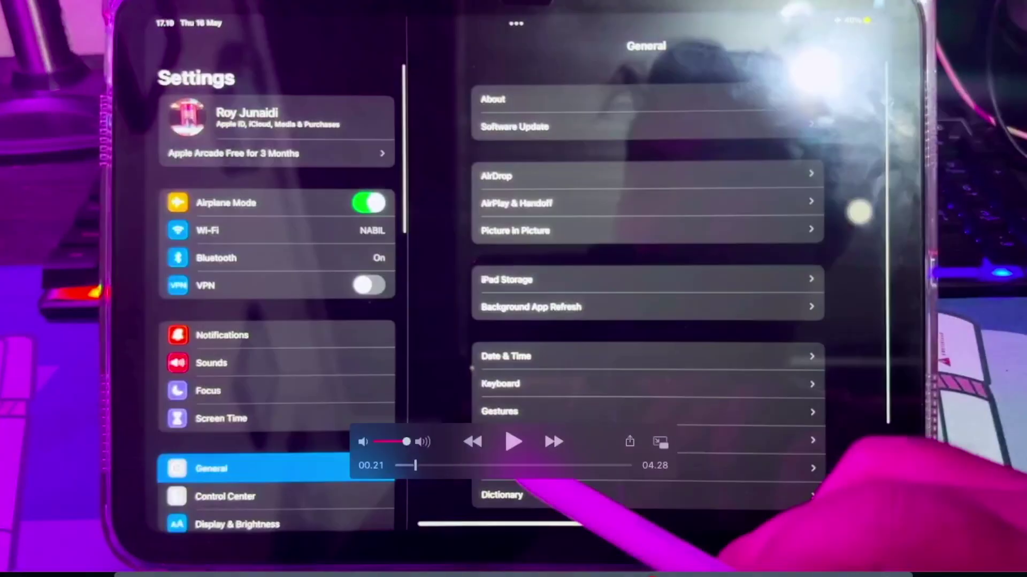
{"action": "key", "text": "super+w"}
{"action": "left_click", "coordinate": [239, 47]}
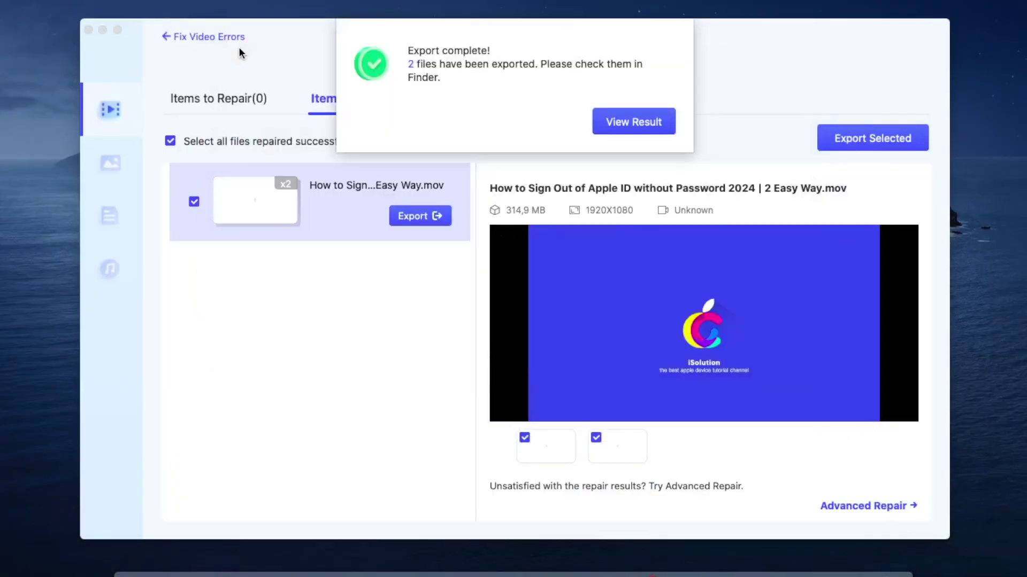
- Start Enhance Video Quality and drop the repaired sign-out .mov from Finder into it
{"action": "left_click", "coordinate": [162, 155]}
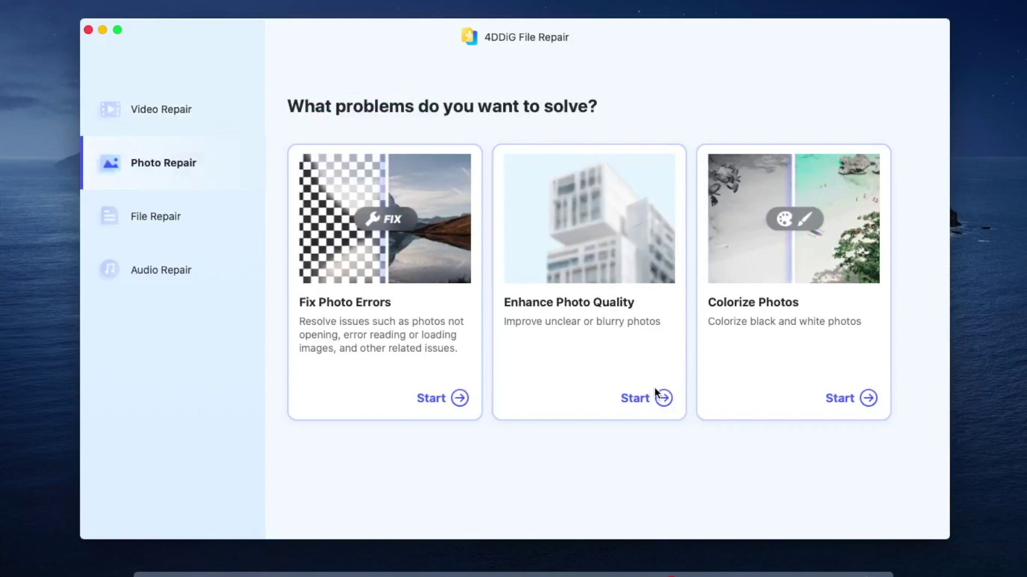
{"action": "left_click", "coordinate": [206, 127]}
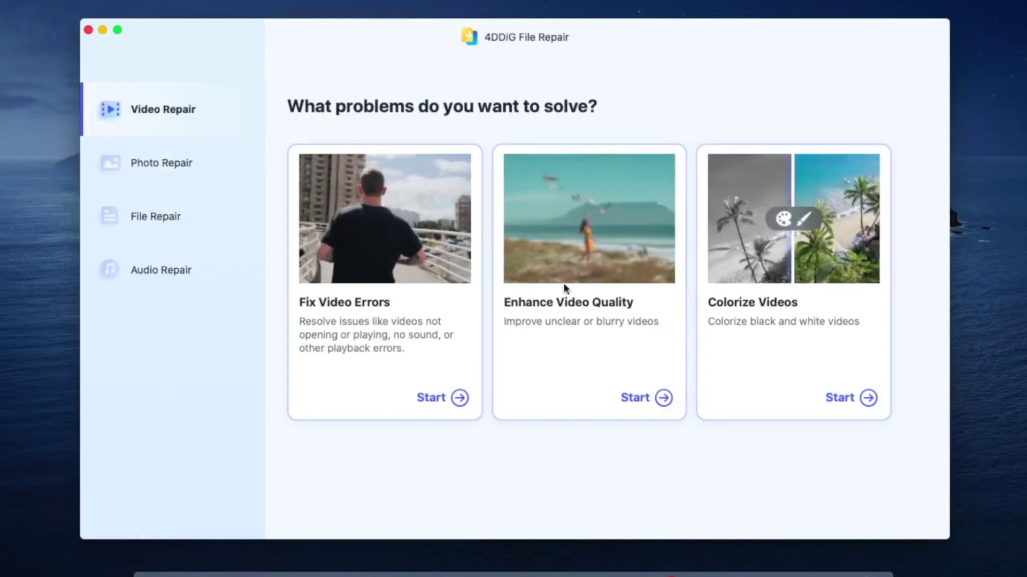
{"action": "left_click", "coordinate": [664, 398]}
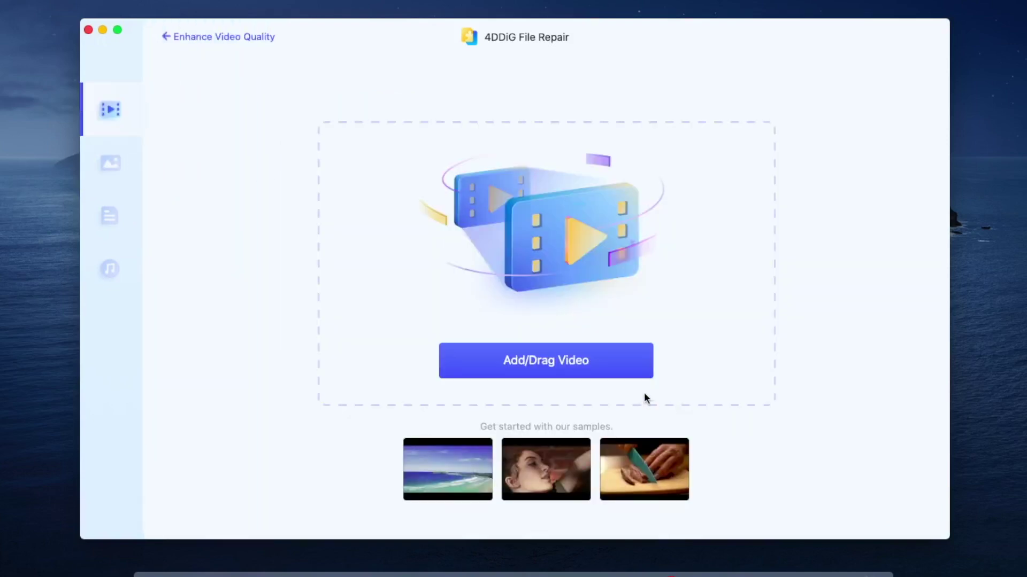
{"action": "left_click", "coordinate": [142, 563]}
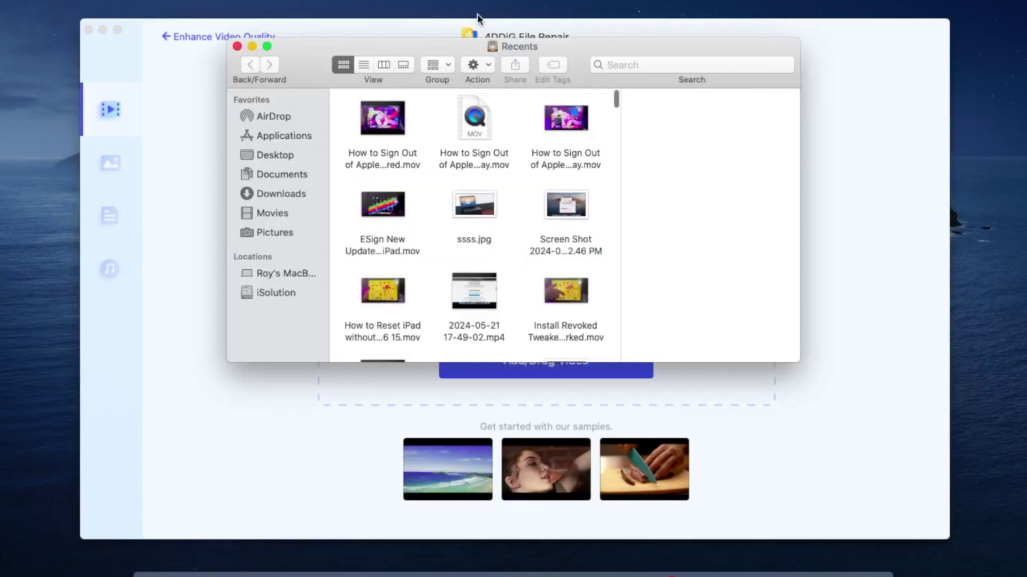
{"action": "left_click_drag", "start_coordinate": [474, 41], "coordinate": [793, 1]}
{"action": "mouse_move", "coordinate": [702, 65]}
{"action": "left_mouse_down"}
{"action": "mouse_move", "coordinate": [719, 72]}
{"action": "mouse_move", "coordinate": [518, 199]}
{"action": "left_mouse_up"}
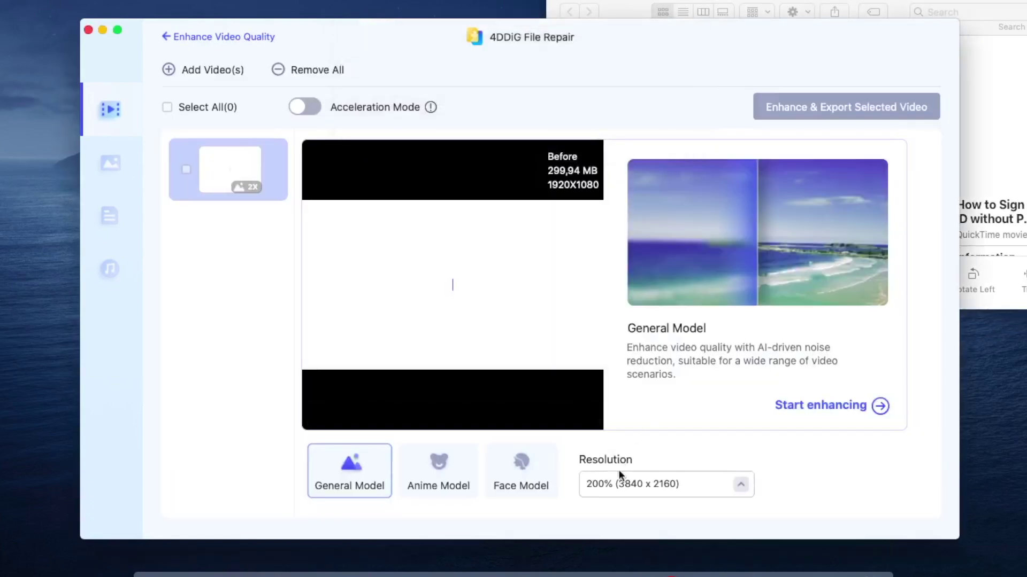
- Start Enhance Photo Quality, drop the Office 365 image from Downloads, and set output resolution to 400%
{"action": "left_click", "coordinate": [619, 483]}
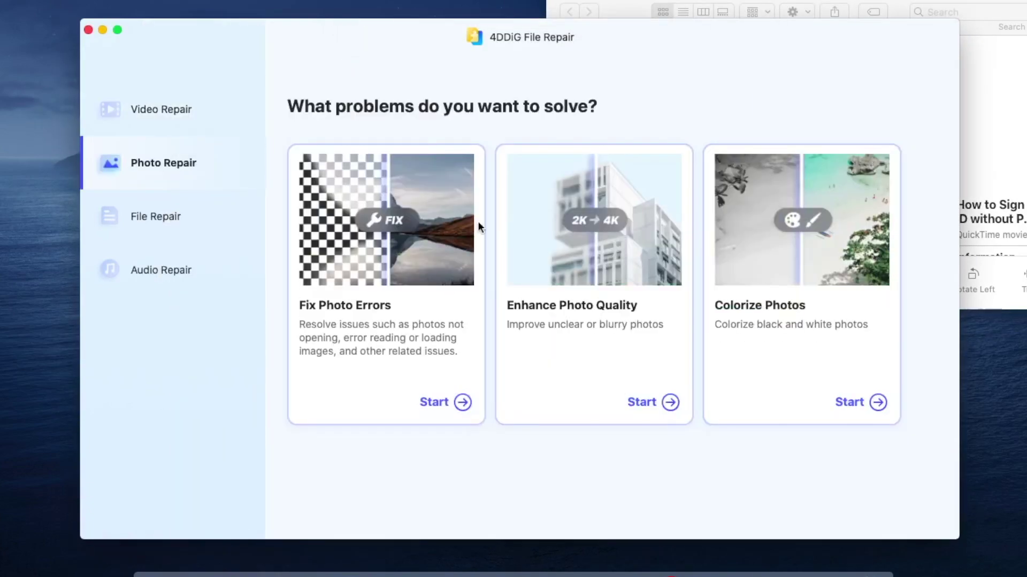
{"action": "left_click", "coordinate": [663, 404]}
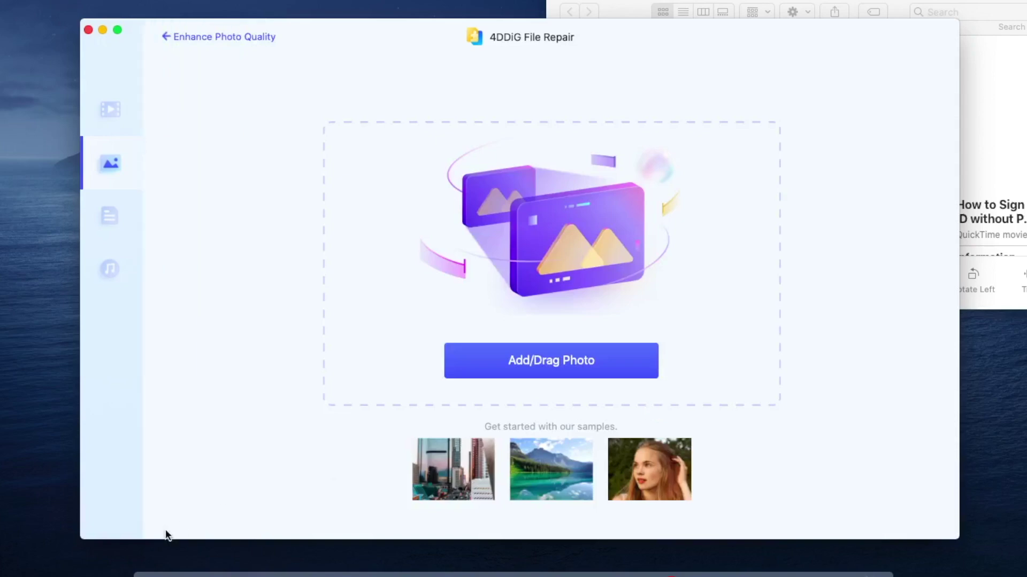
{"action": "left_click", "coordinate": [160, 565]}
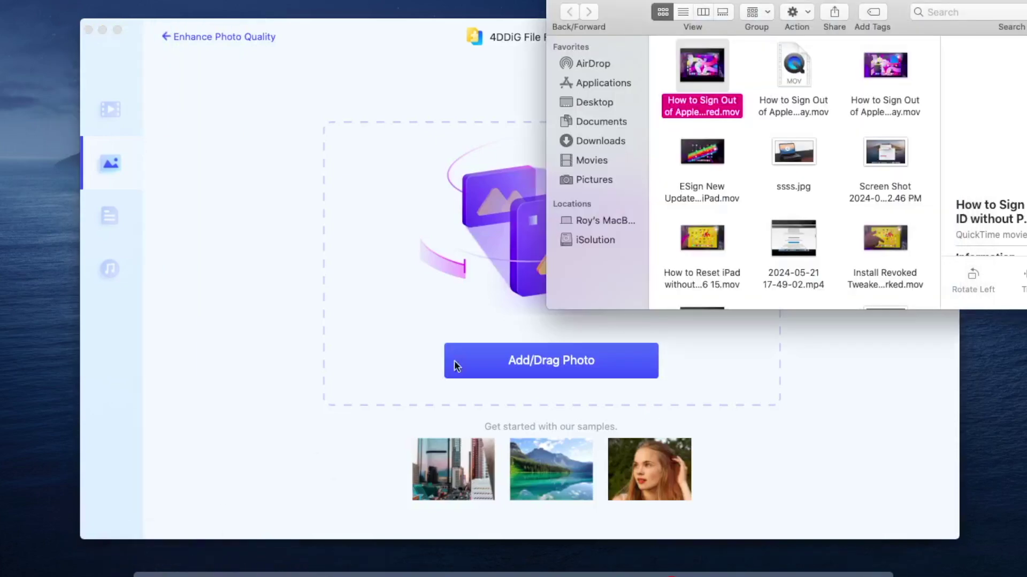
{"action": "left_click", "coordinate": [602, 142]}
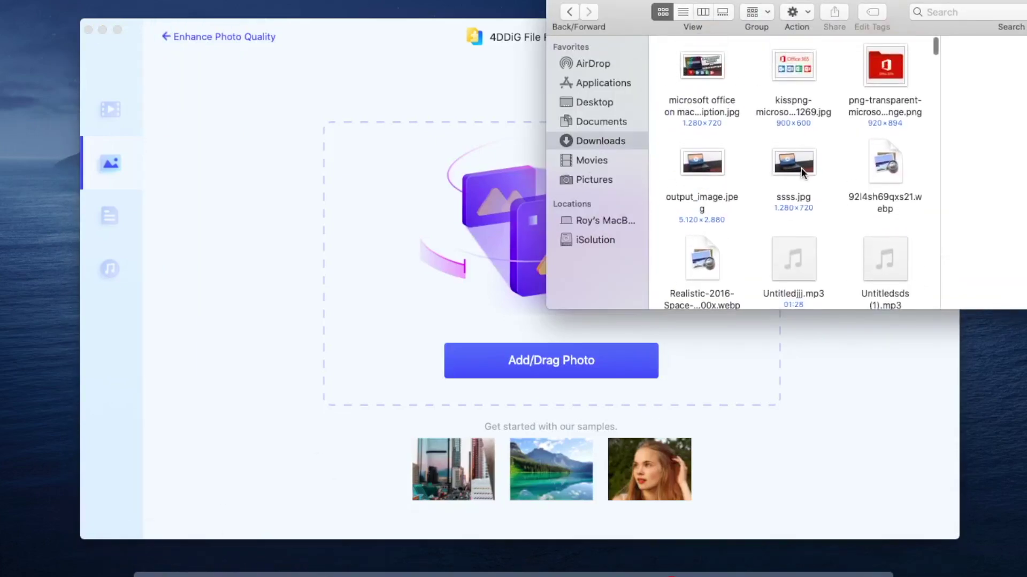
{"action": "left_click_drag", "start_coordinate": [794, 65], "coordinate": [481, 348]}
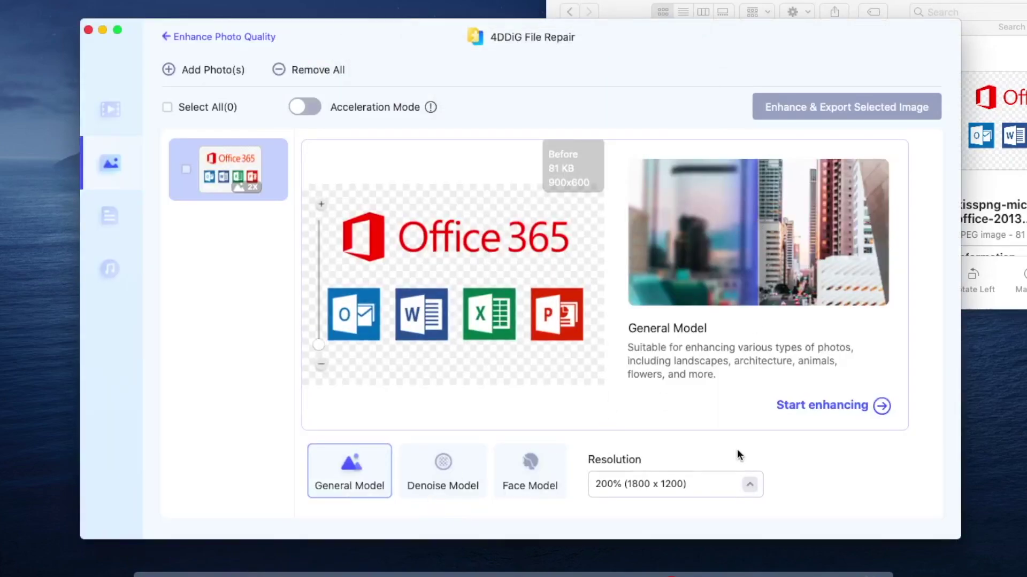
{"action": "left_click", "coordinate": [750, 484]}
{"action": "left_click", "coordinate": [698, 433]}
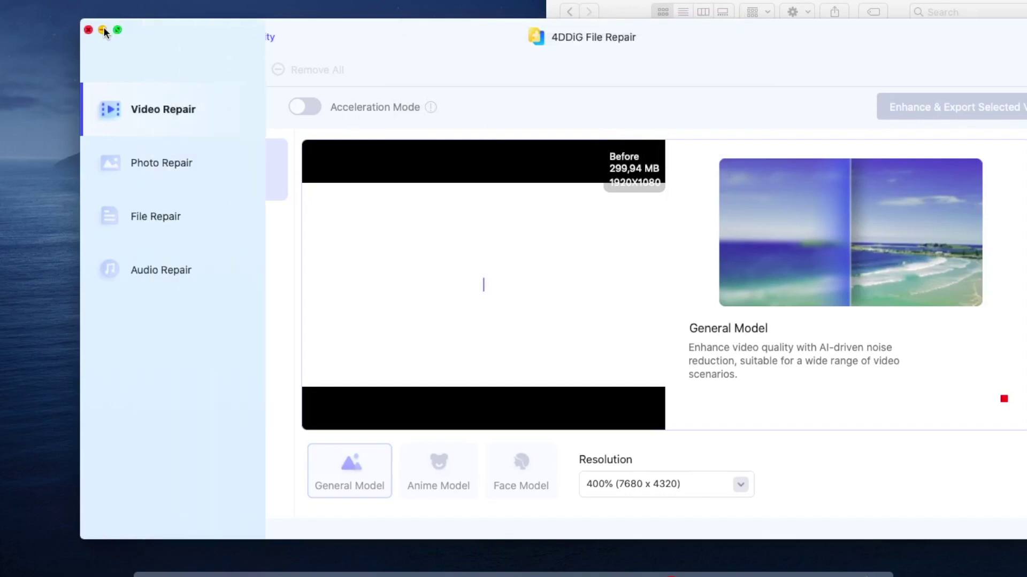
- Minimize 4DDiG and AirDrop the _repaired.mov from Finder's Movies folder via Share
{"action": "left_click", "coordinate": [104, 29]}
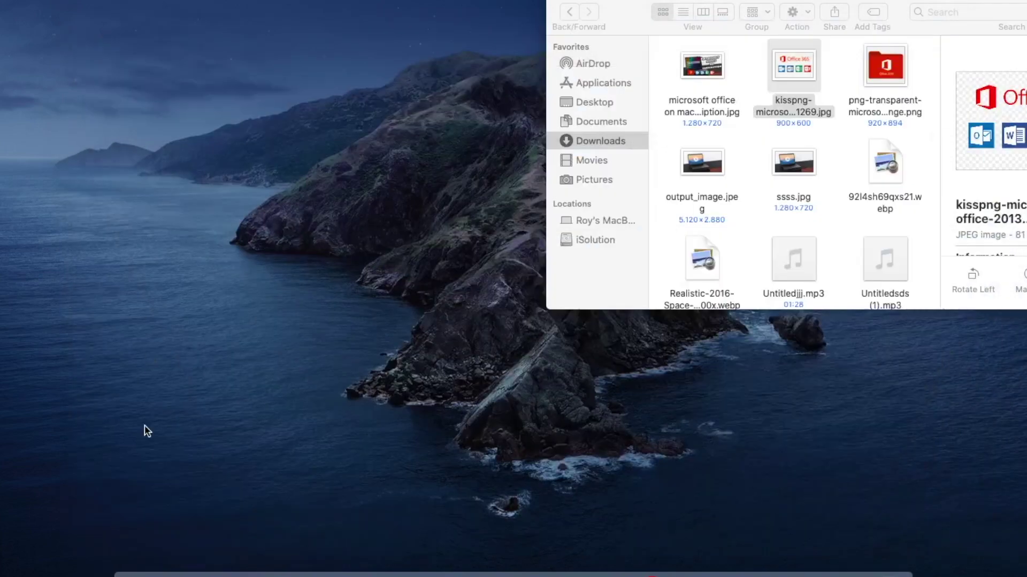
{"action": "left_click", "coordinate": [826, 6]}
{"action": "left_click_drag", "start_coordinate": [800, 5], "coordinate": [534, 24]}
{"action": "left_click", "coordinate": [302, 179]}
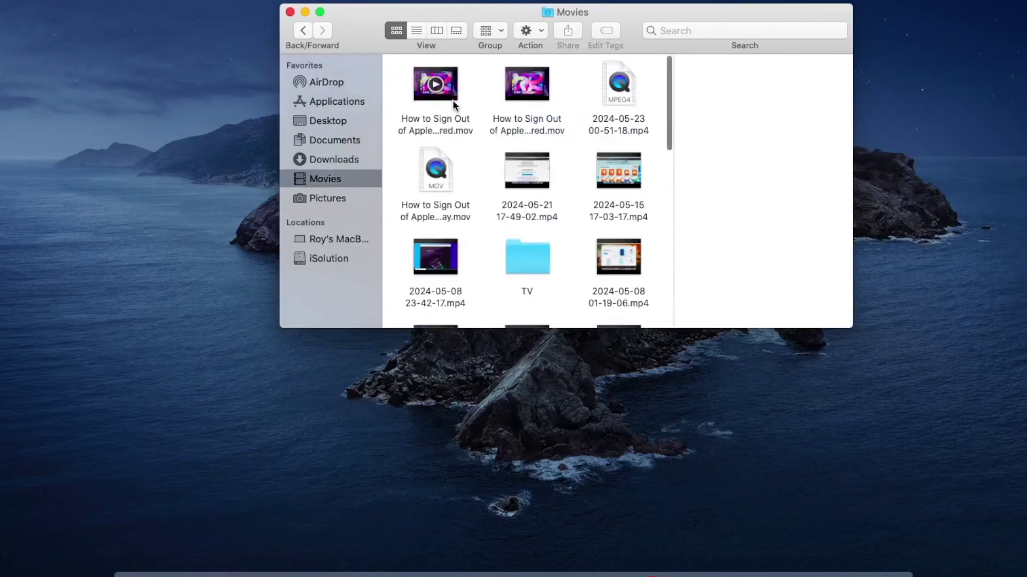
{"action": "right_click", "coordinate": [452, 98]}
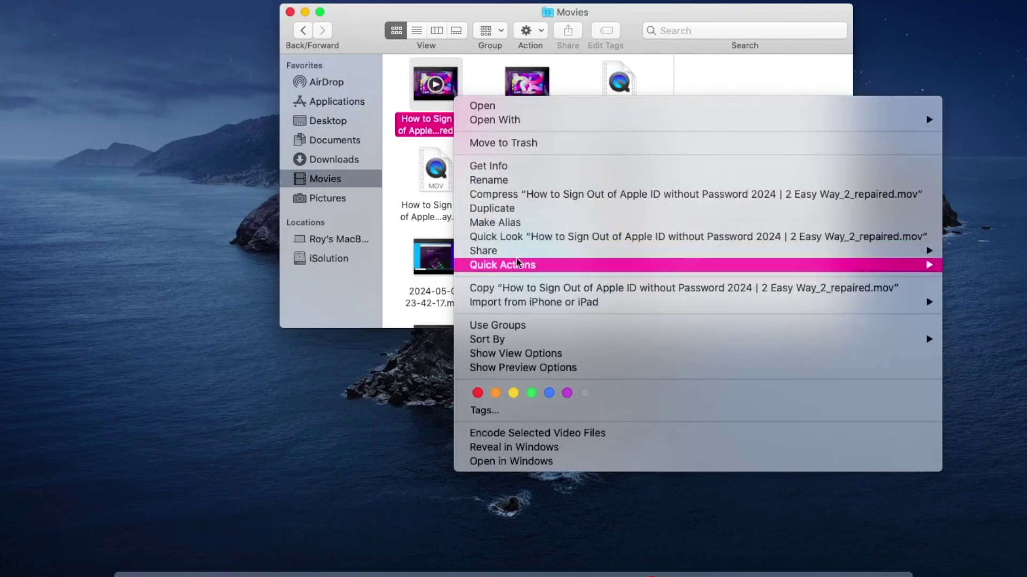
{"action": "mouse_move", "coordinate": [518, 250]}
{"action": "left_click", "coordinate": [409, 286]}
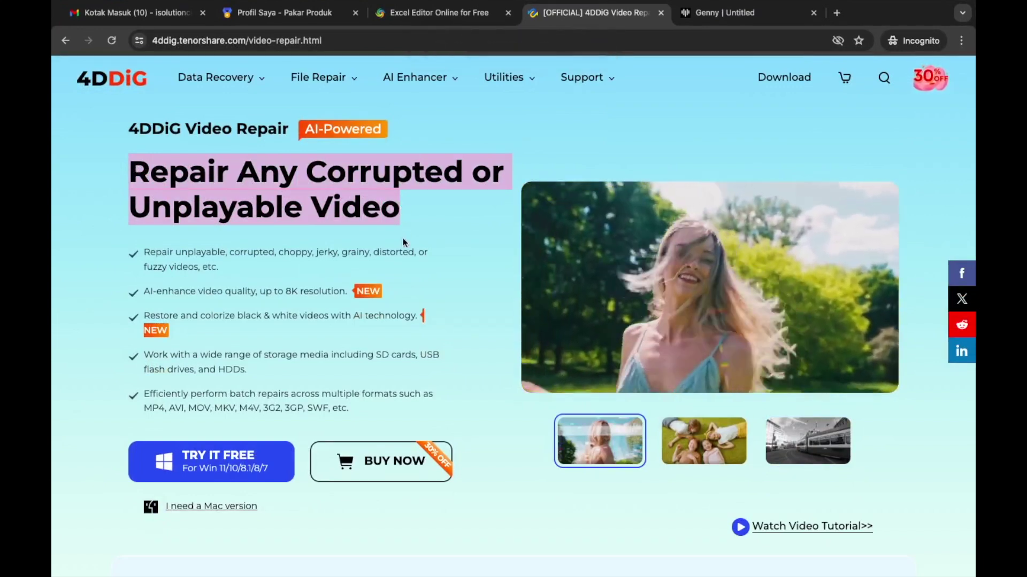
- Briefly highlight the first feature bullet, then scroll the Video Repair page down to the reviews
{"action": "left_click_drag", "start_coordinate": [146, 252], "coordinate": [200, 251]}
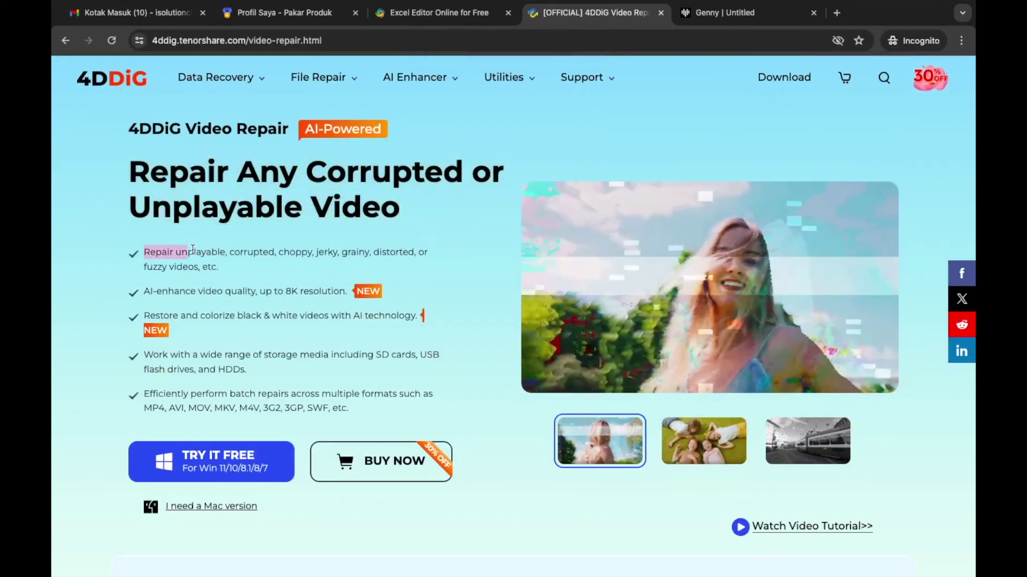
{"action": "left_click", "coordinate": [144, 292]}
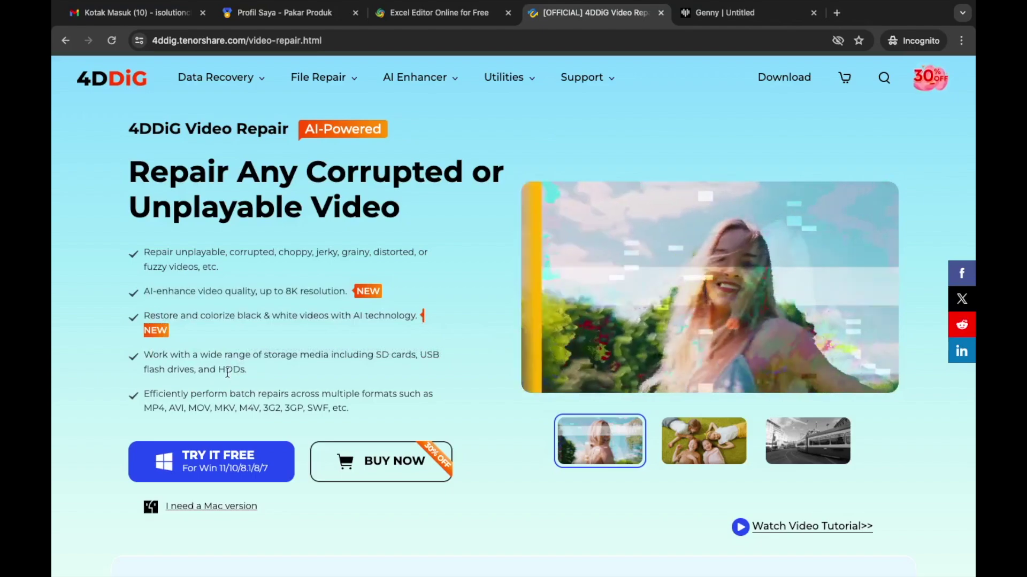
{"action": "scroll", "coordinate": [225, 398], "scroll_direction": "down", "scroll_amount": 10}
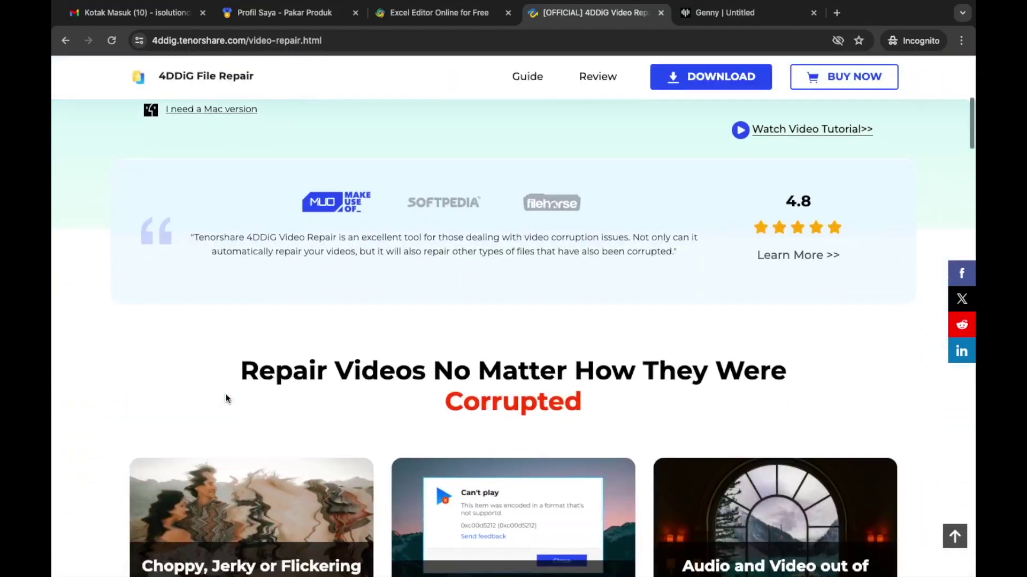